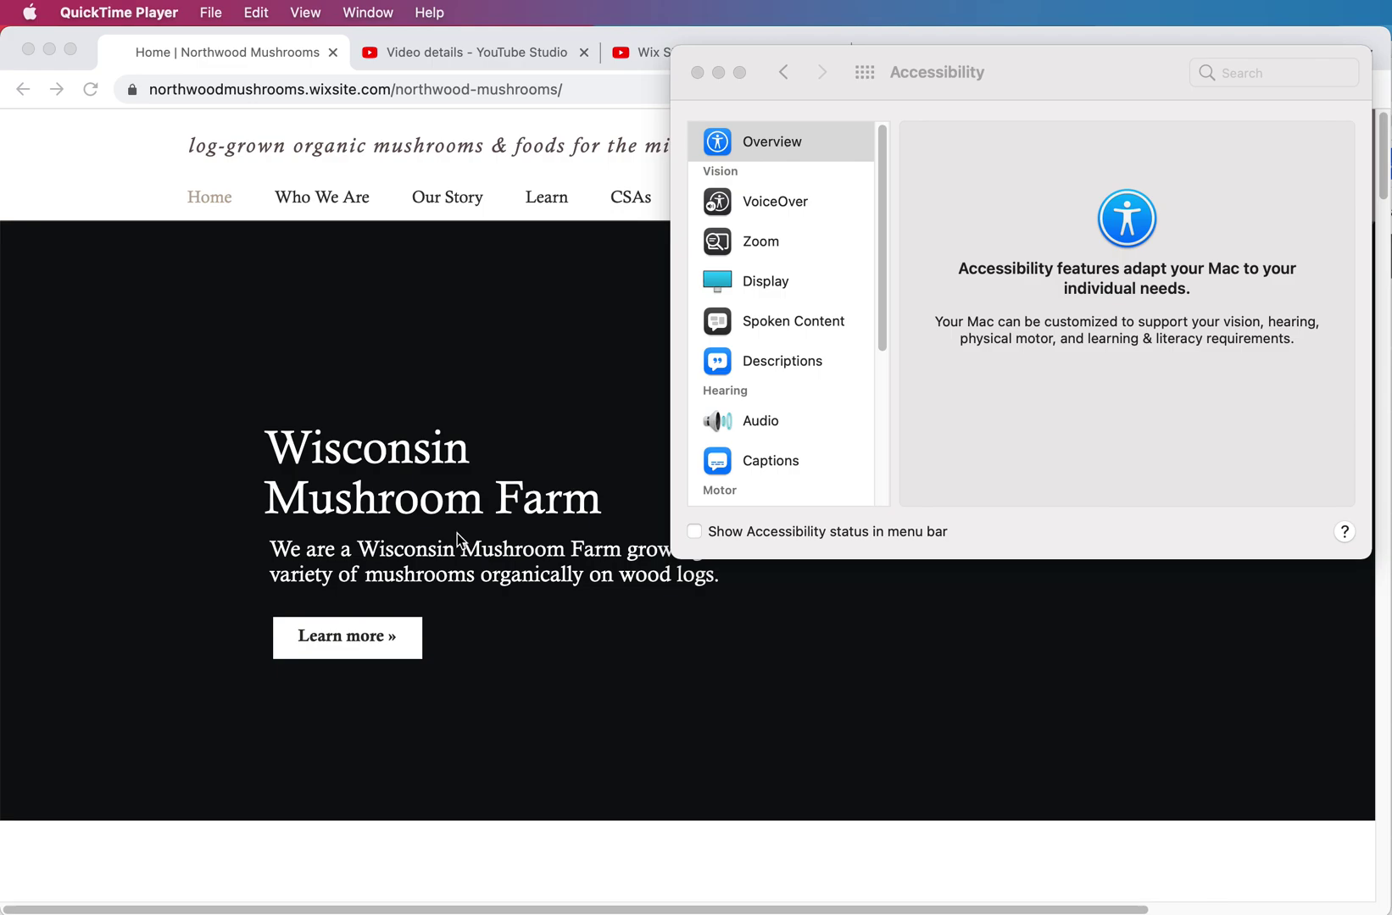
# In Accessibility's Display pane, tick Reduce motion and immediately untick it again.
pyautogui.click(787, 280)
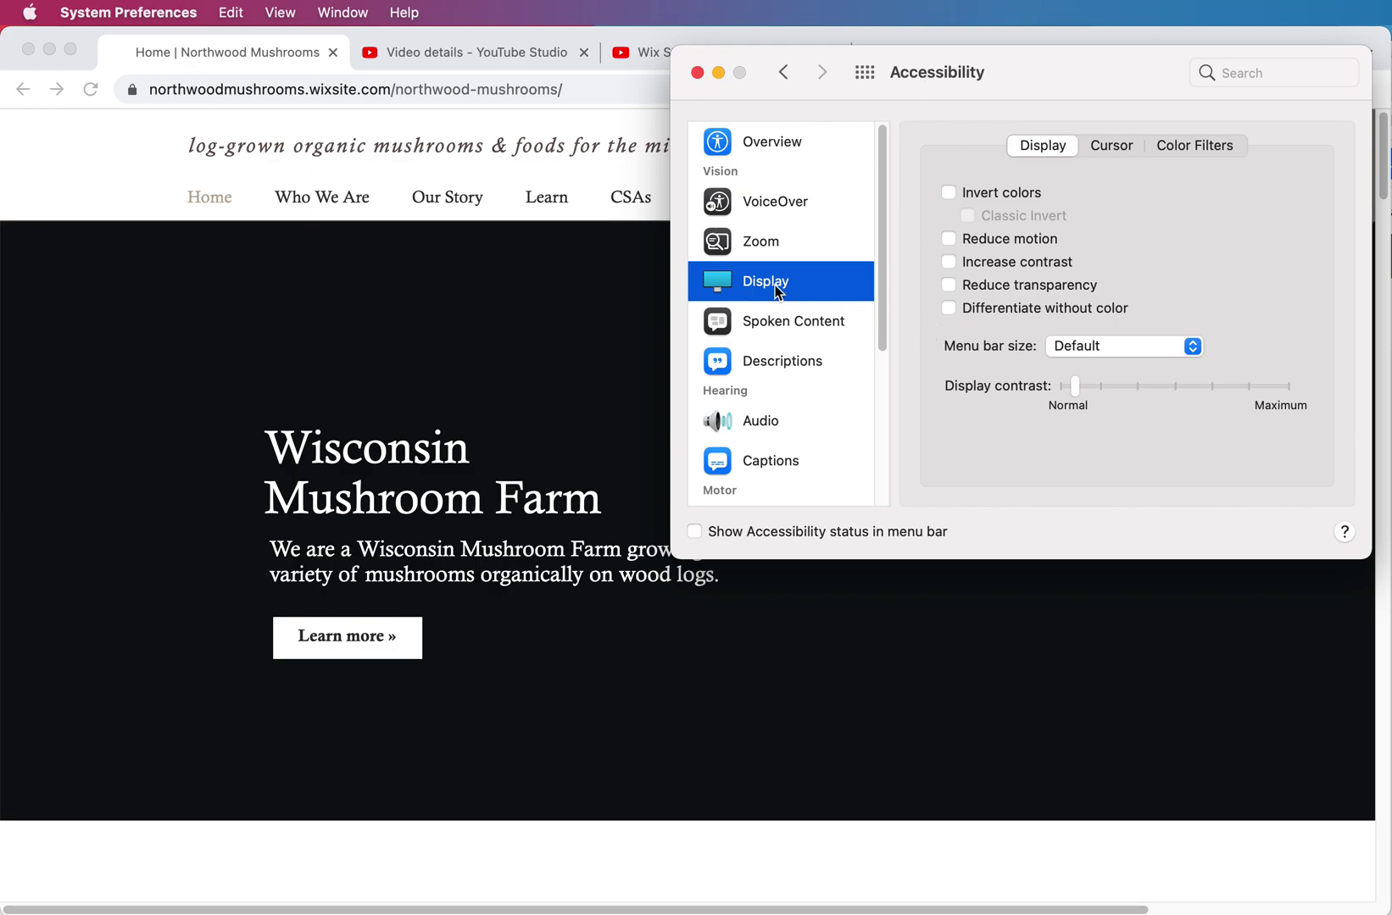
pyautogui.click(988, 246)
pyautogui.click(1021, 248)
# Return to the mushroom farm homepage and reload it so the hero video plays.
pyautogui.click(362, 370)
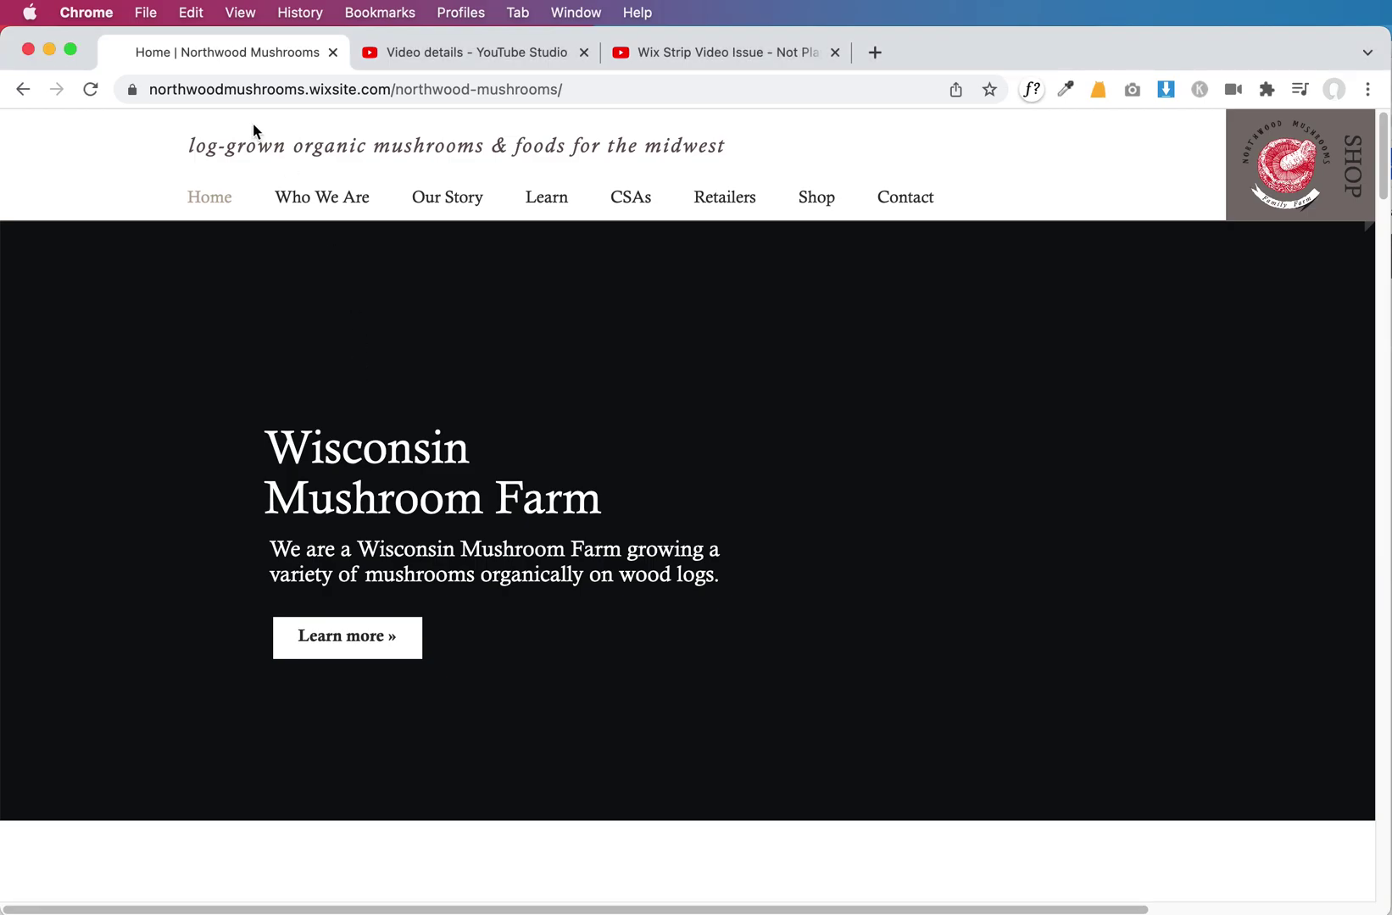
pyautogui.click(92, 91)
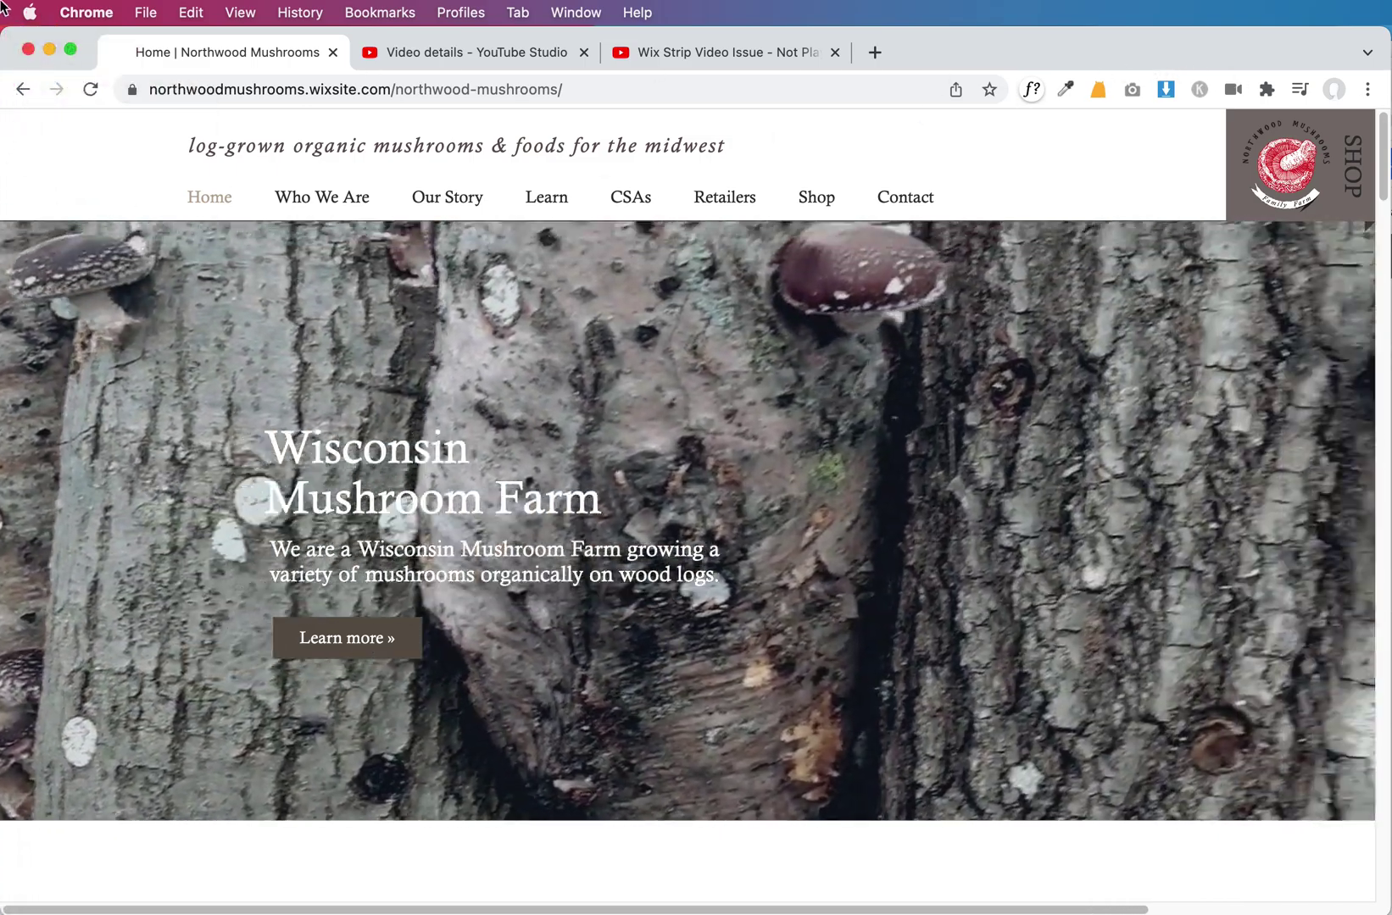
# Turn Reduce motion on in Accessibility > Display, then reload the homepage with Cmd+R.
pyautogui.click(29, 11)
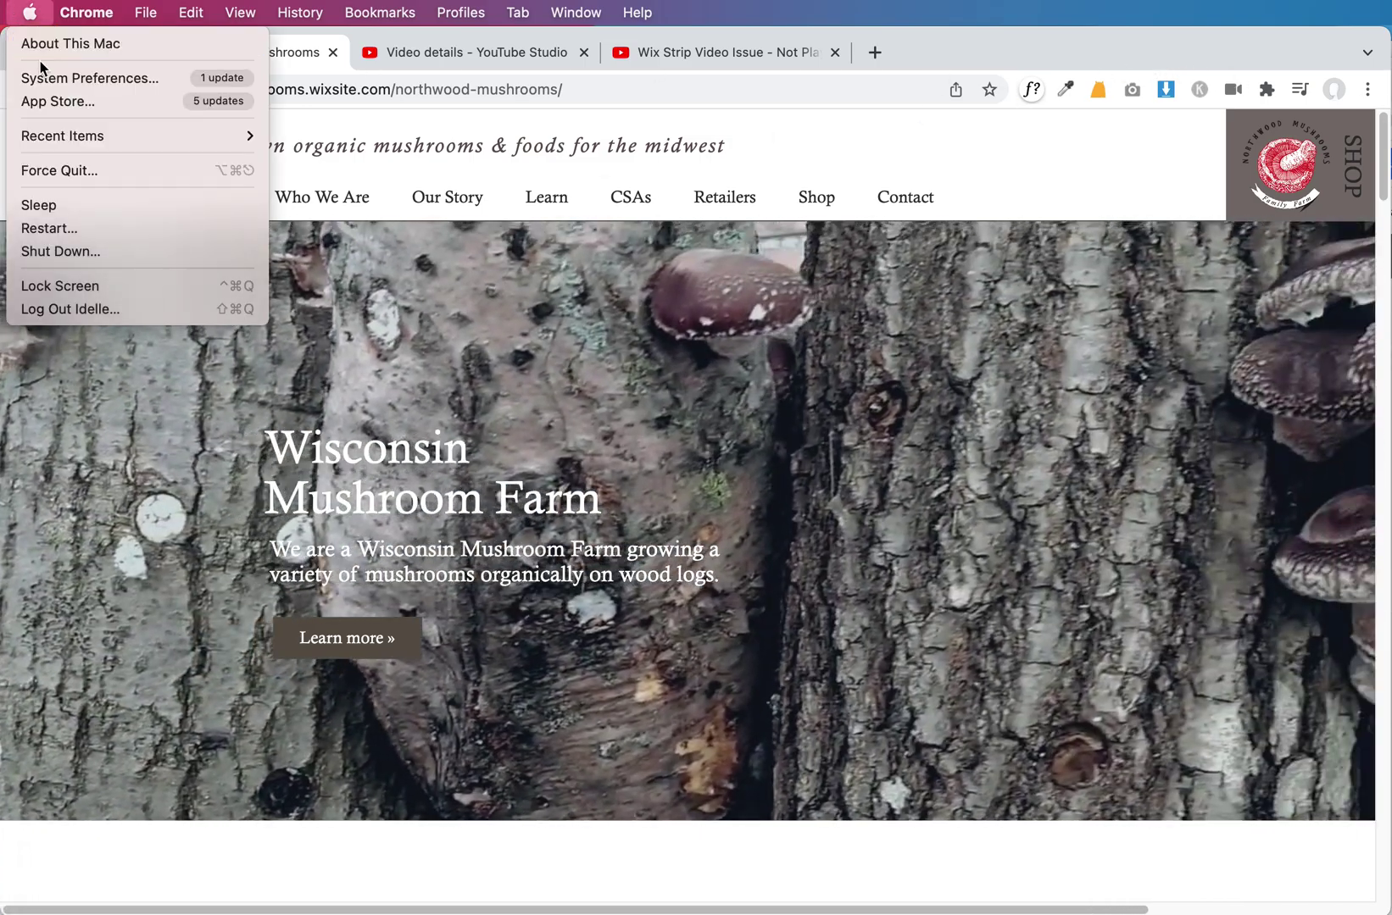
pyautogui.click(49, 86)
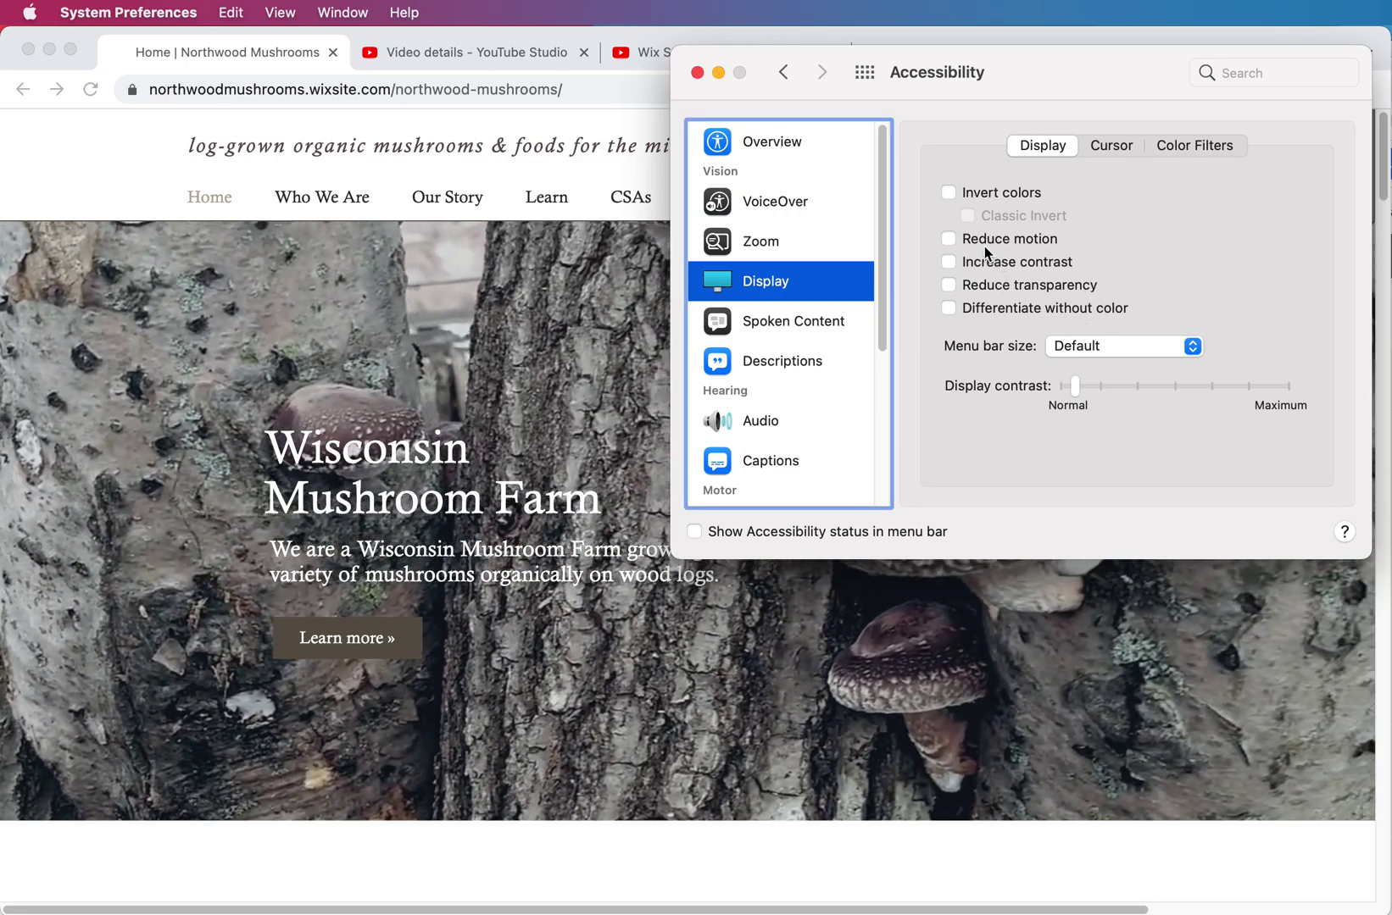
pyautogui.click(951, 239)
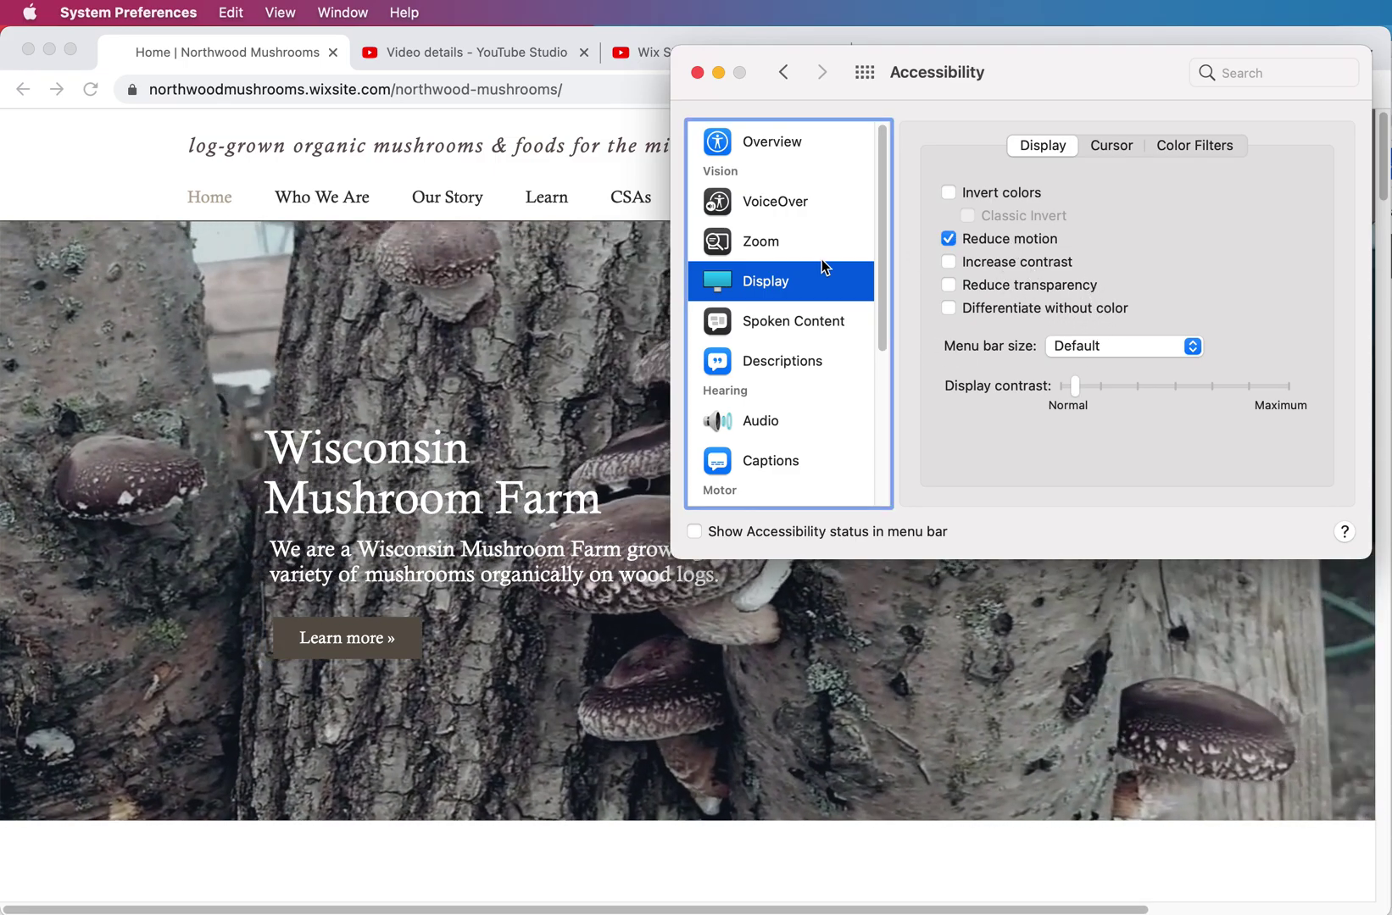
pyautogui.click(513, 311)
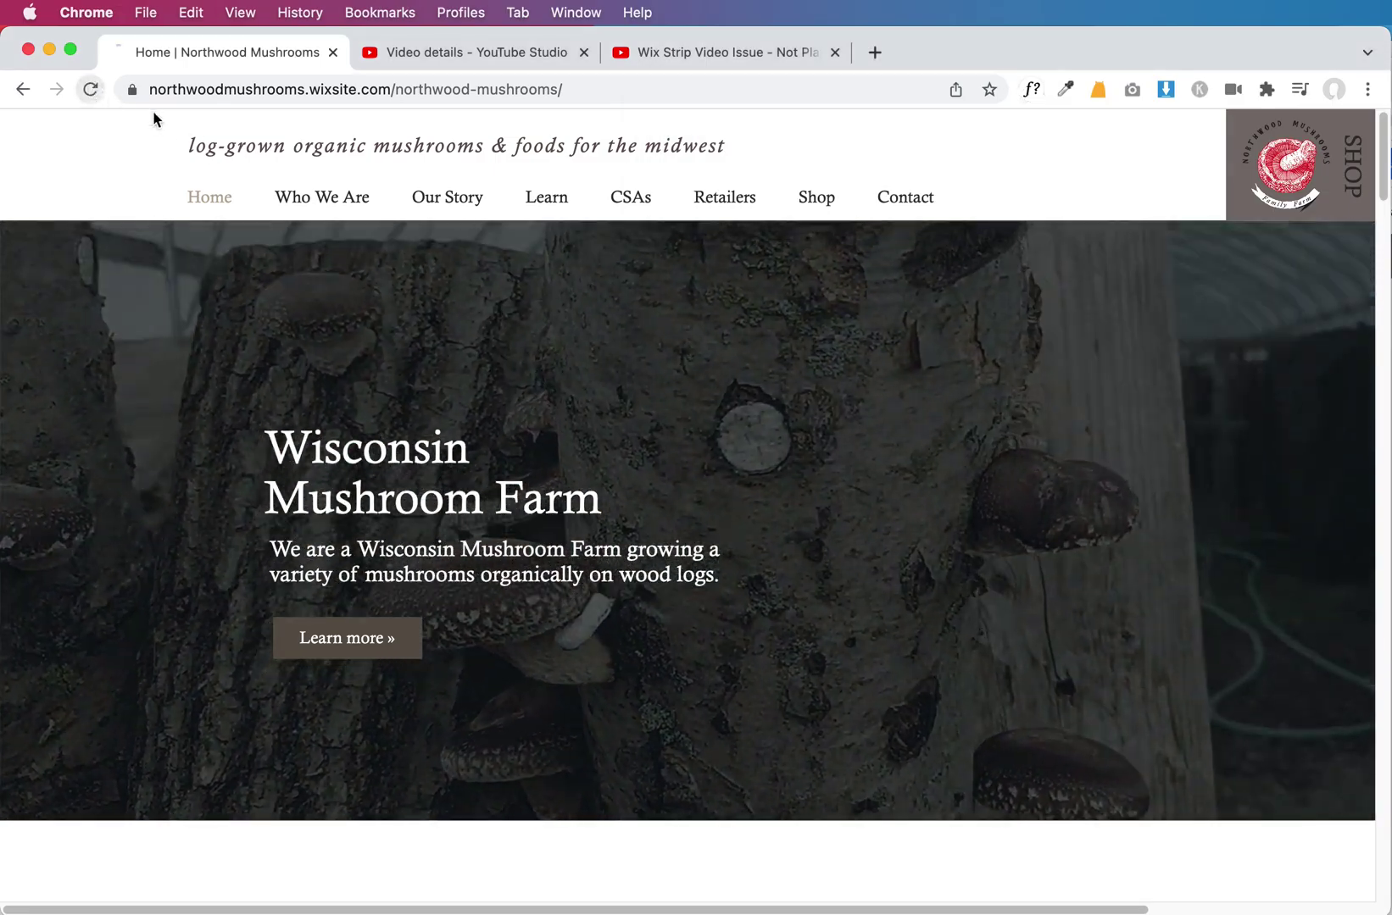
pyautogui.press('super+r')
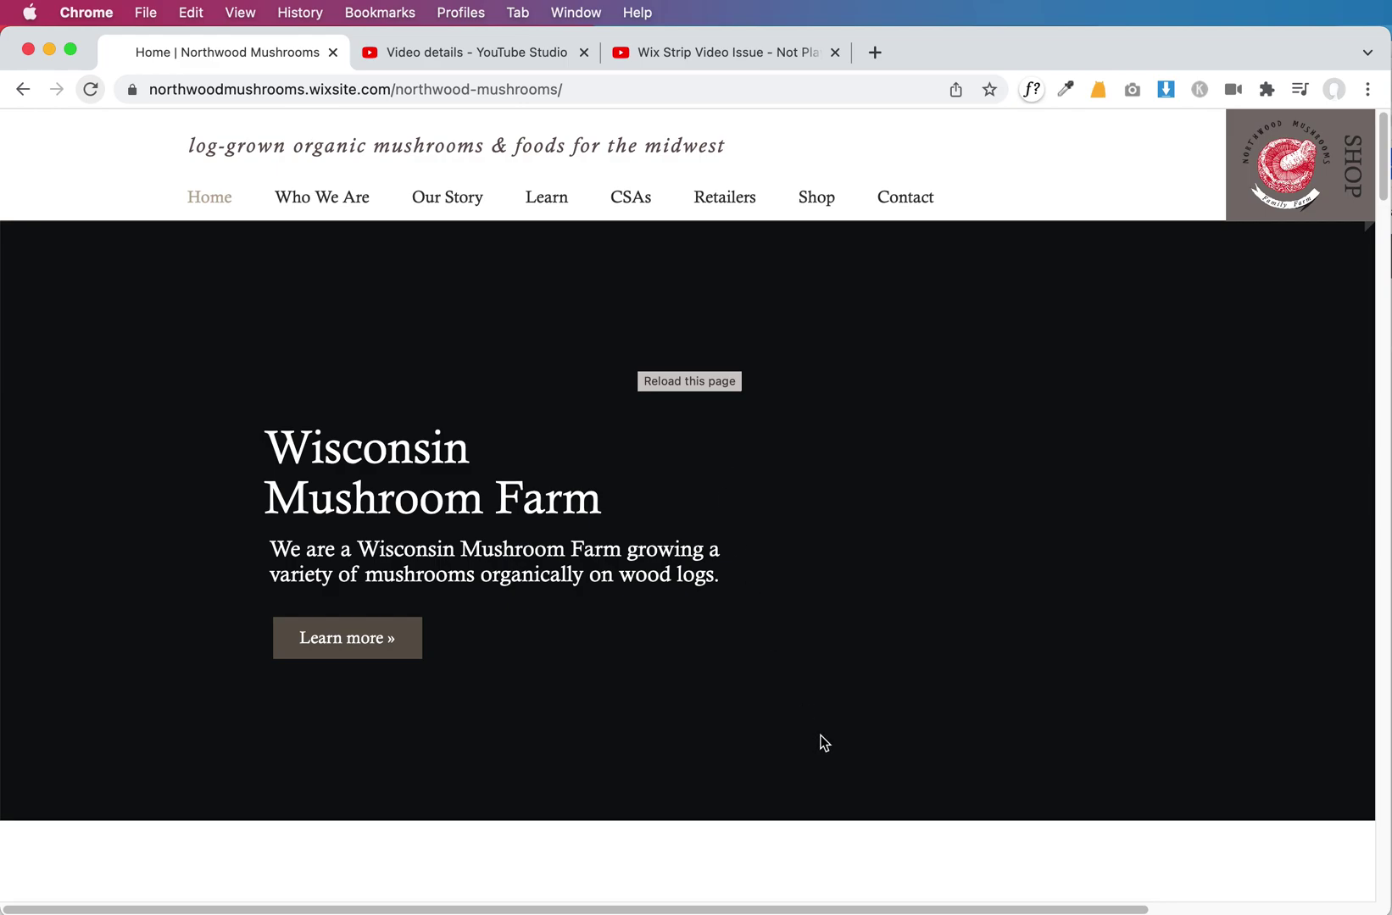
pyautogui.moveTo(11, 142)
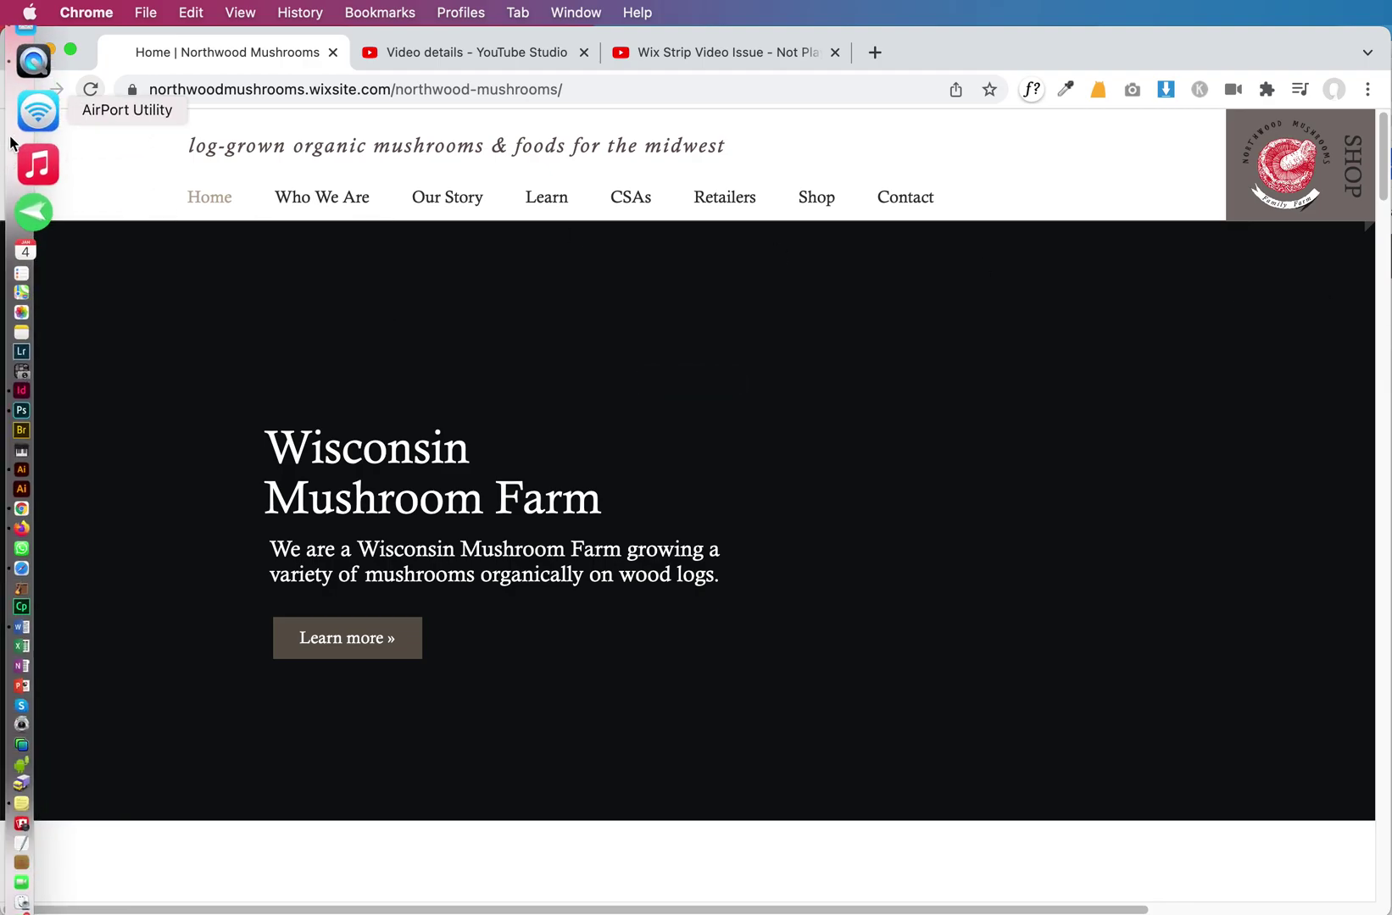
# Untick Reduce motion in Accessibility > Display, quit System Preferences and reload the homepage.
pyautogui.click(31, 13)
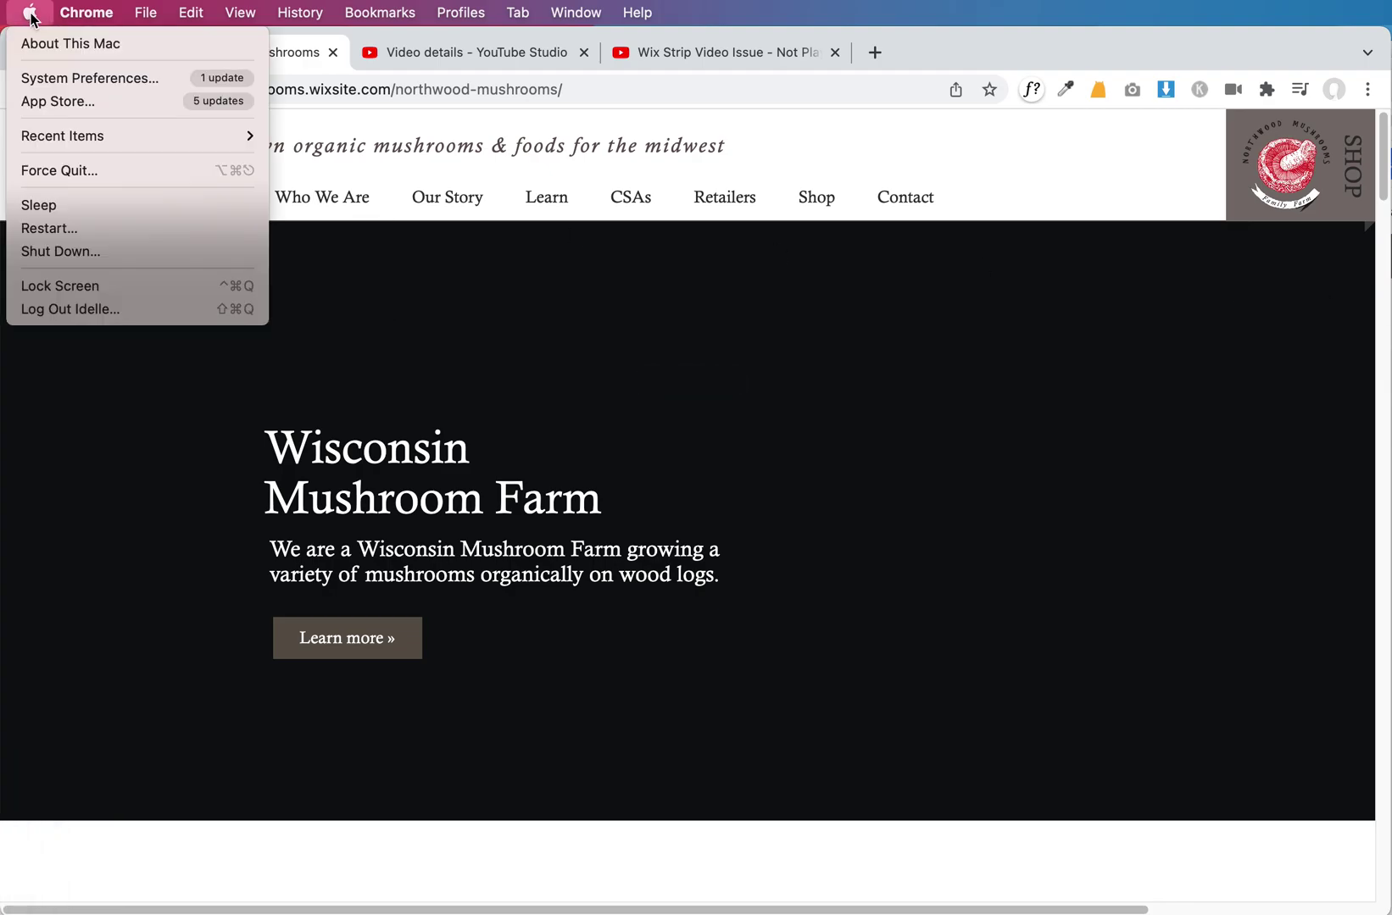
pyautogui.click(32, 78)
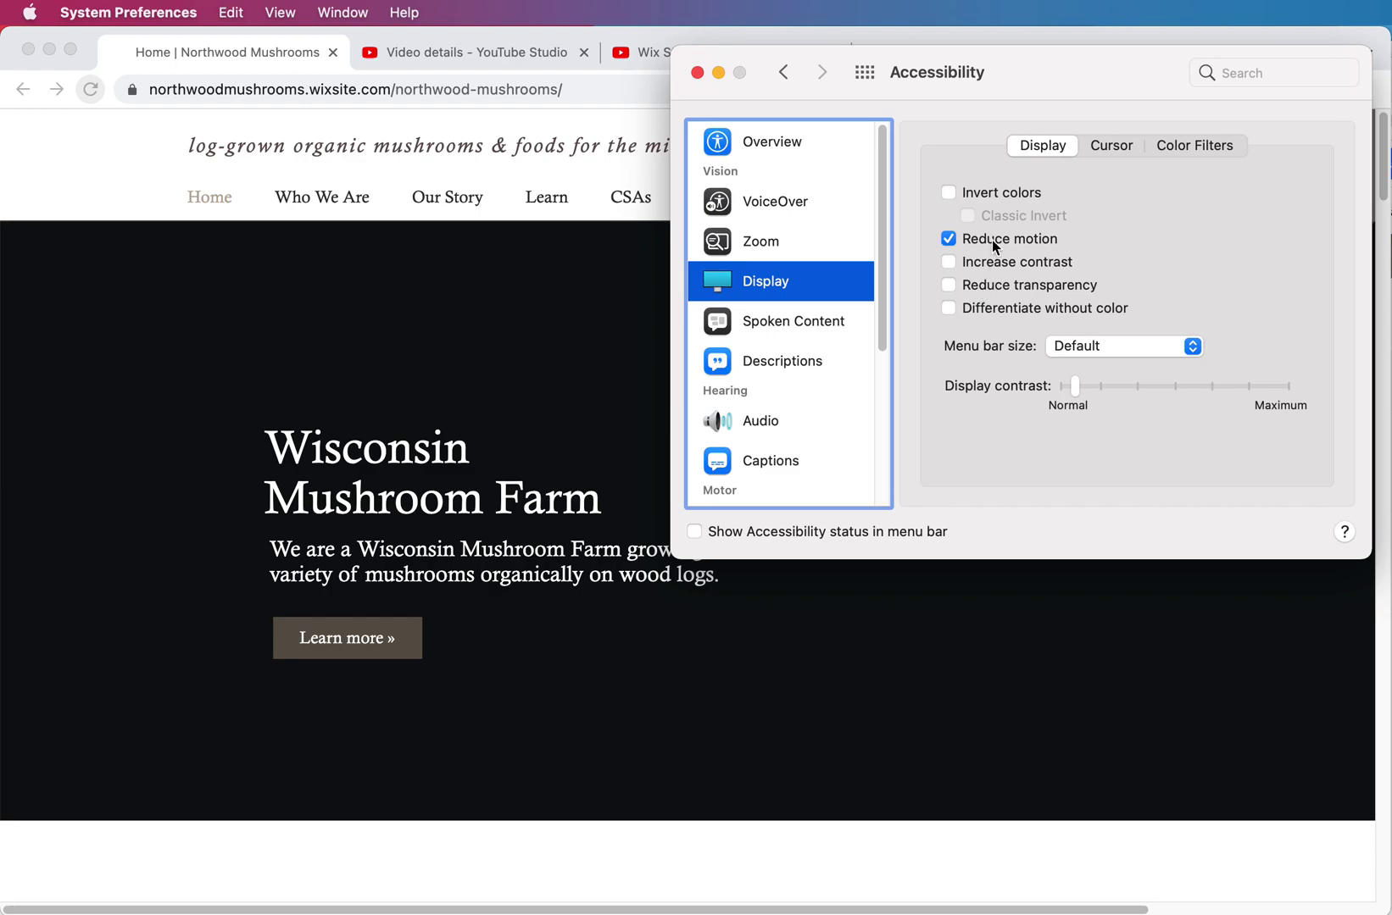
pyautogui.click(953, 241)
pyautogui.press('super+q')
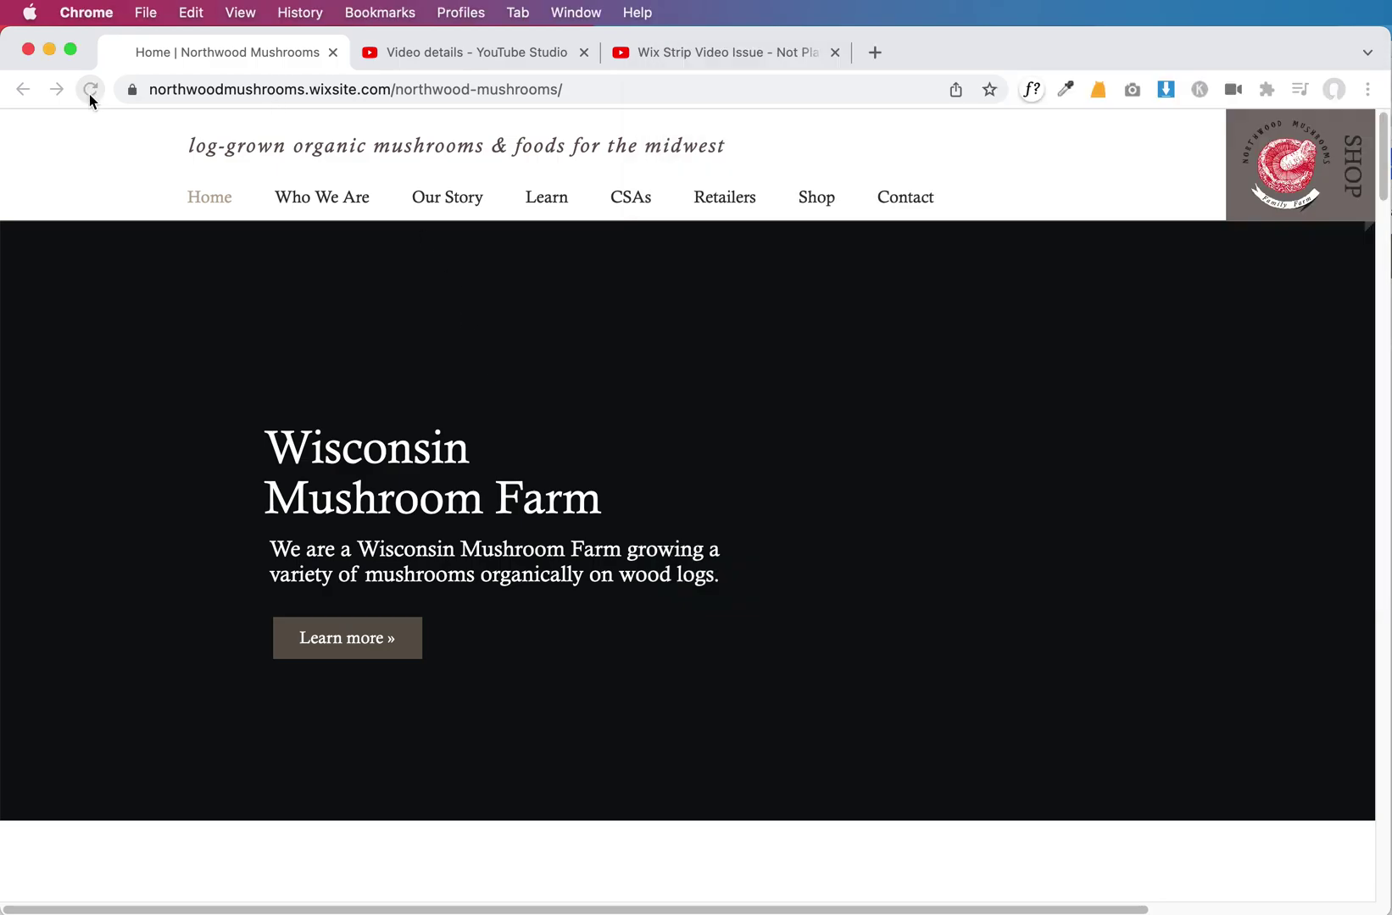
pyautogui.click(89, 94)
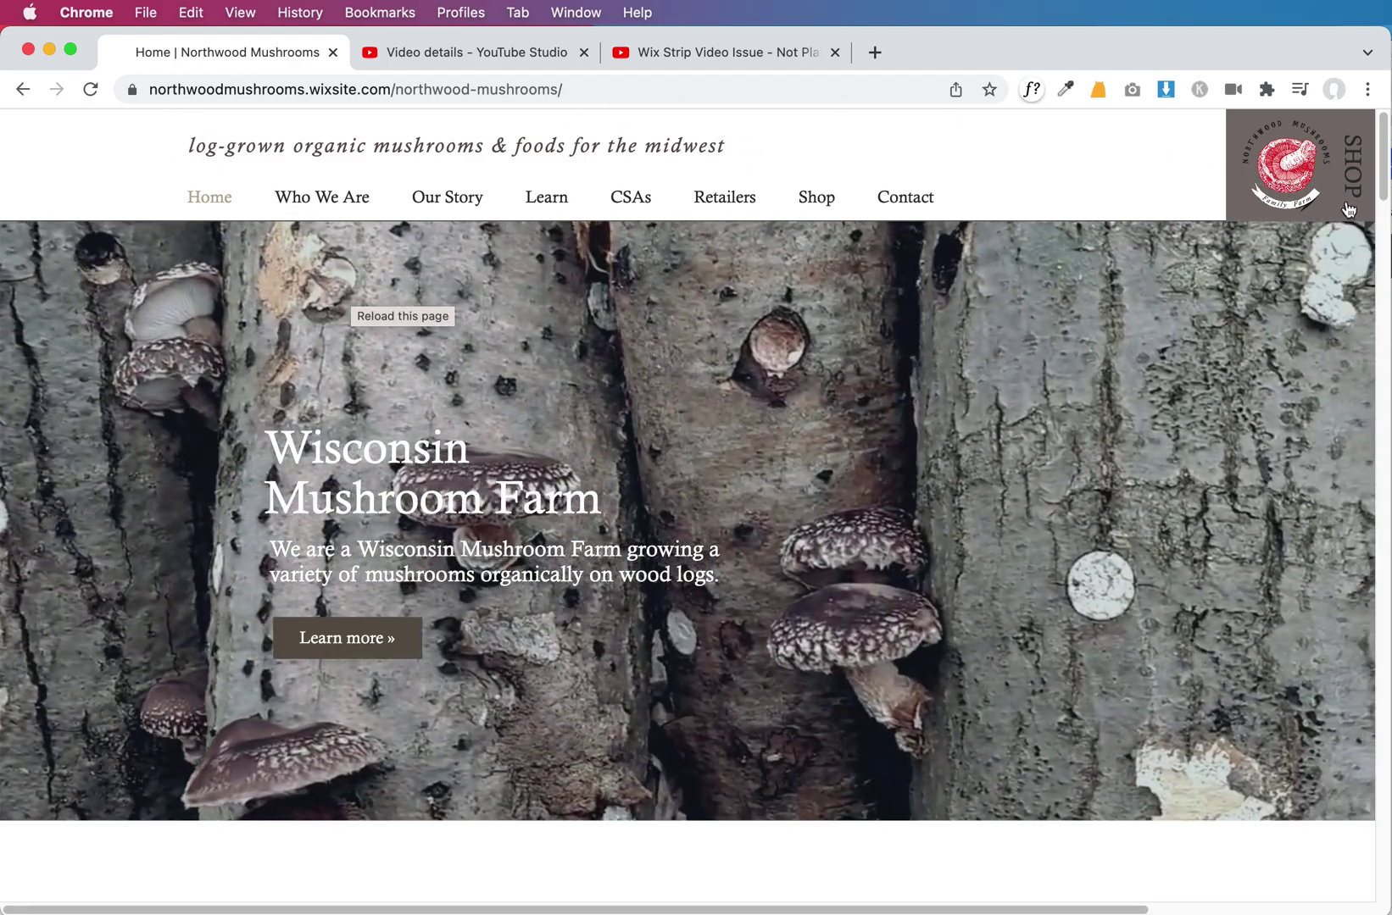
# Check the macOS version via About This Mac and close the window.
pyautogui.click(29, 12)
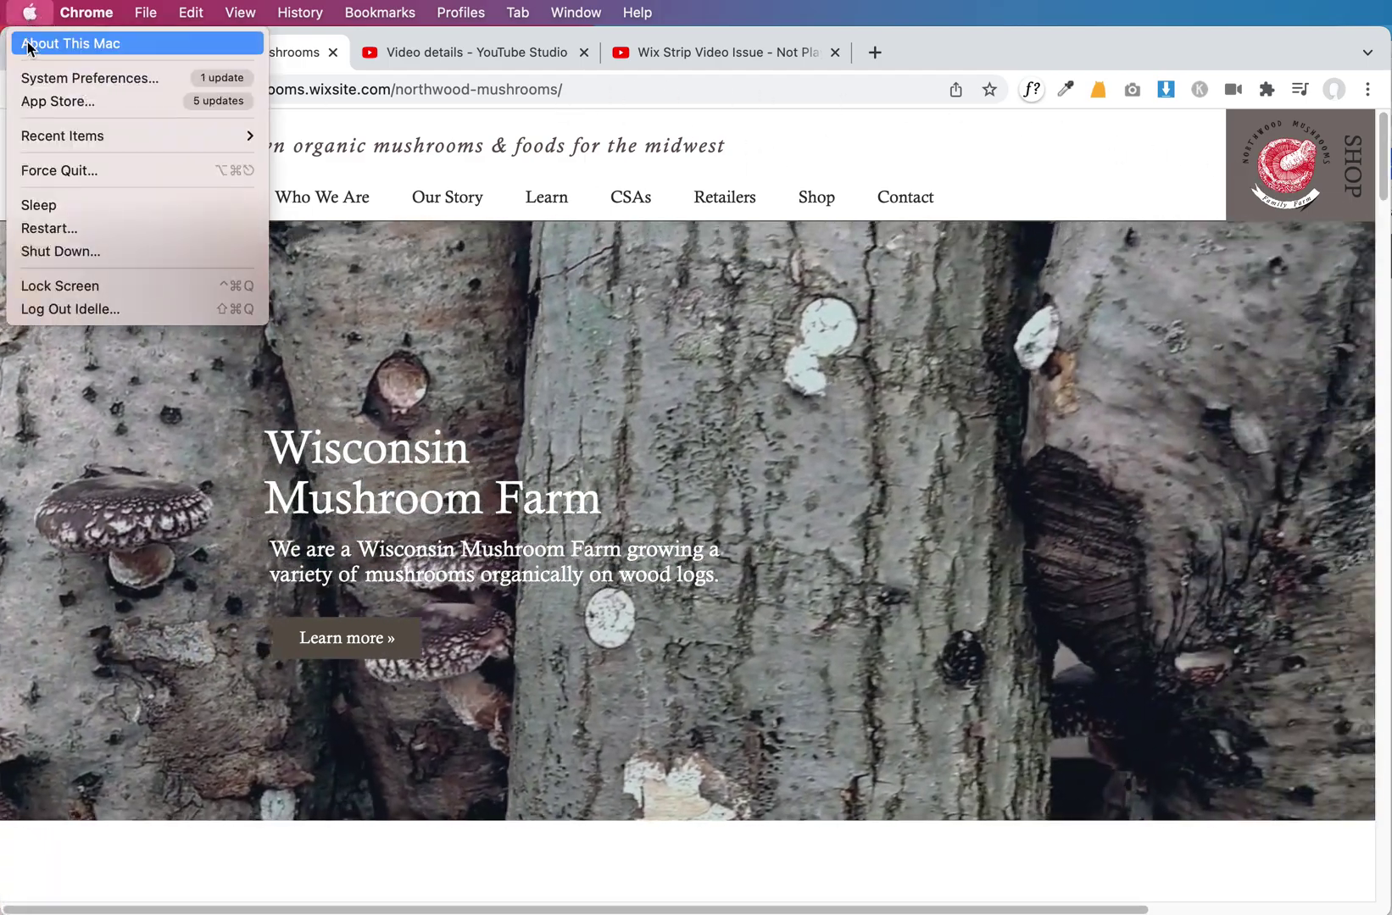
pyautogui.click(28, 46)
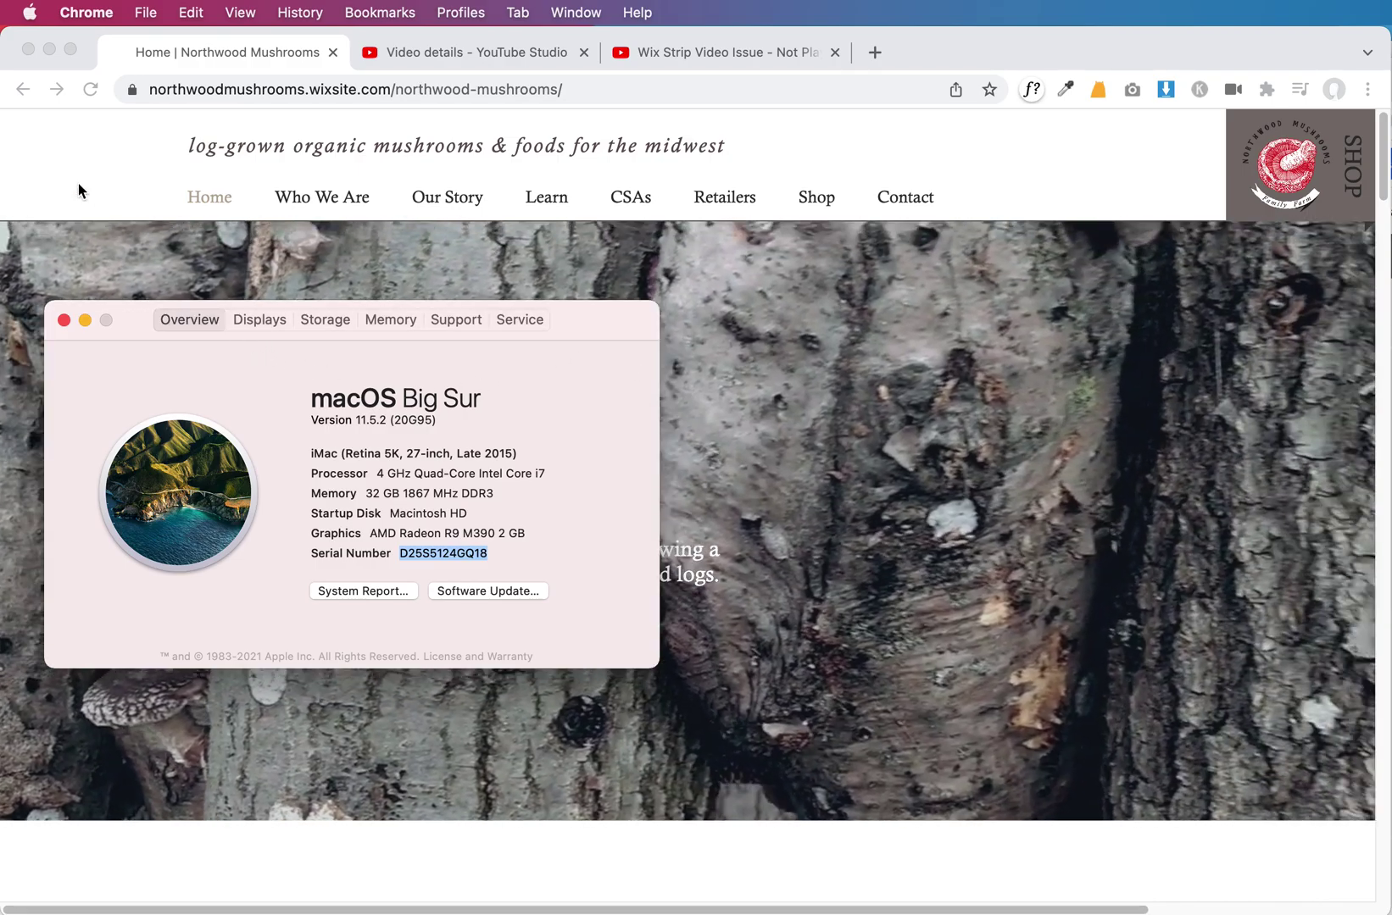
pyautogui.click(63, 321)
# Bring up System Preferences' Accessibility Display pane again from the Apple menu.
pyautogui.click(88, 12)
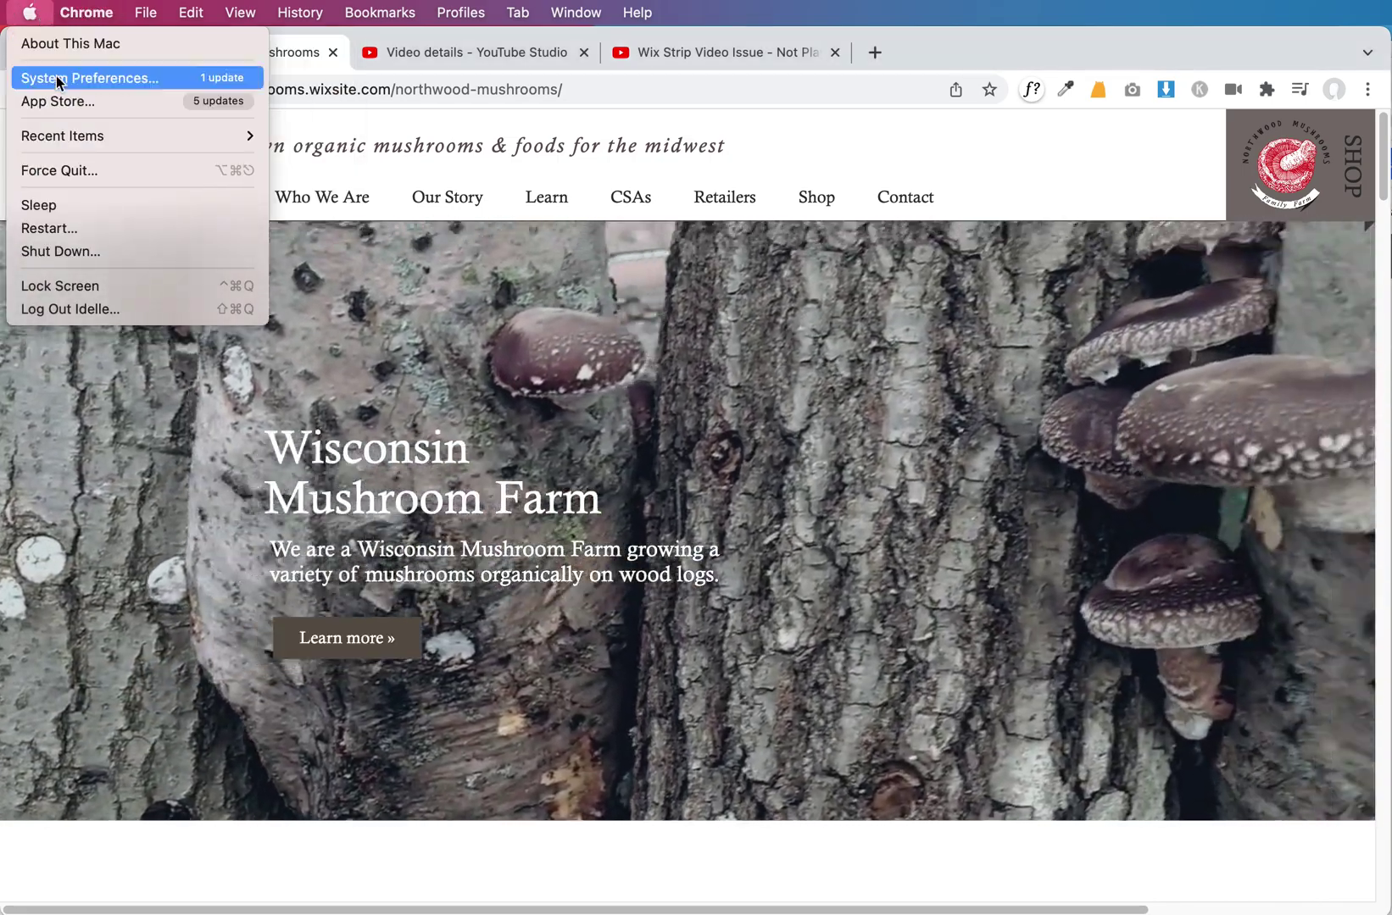
pyautogui.click(57, 79)
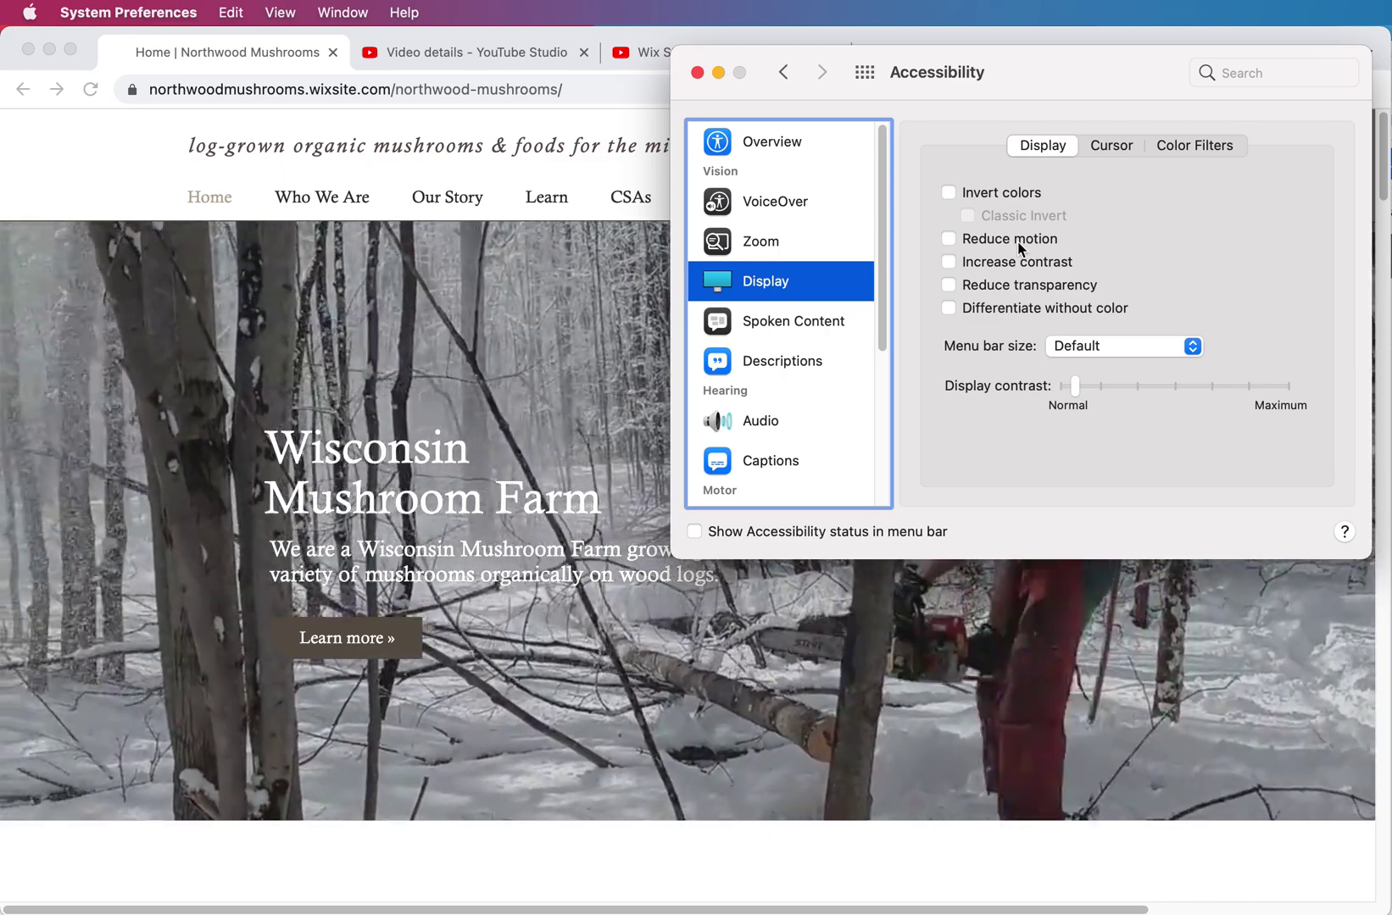
# Tick Reduce motion and reload the farm homepage so its hero video goes dark.
pyautogui.click(949, 238)
pyautogui.click(494, 396)
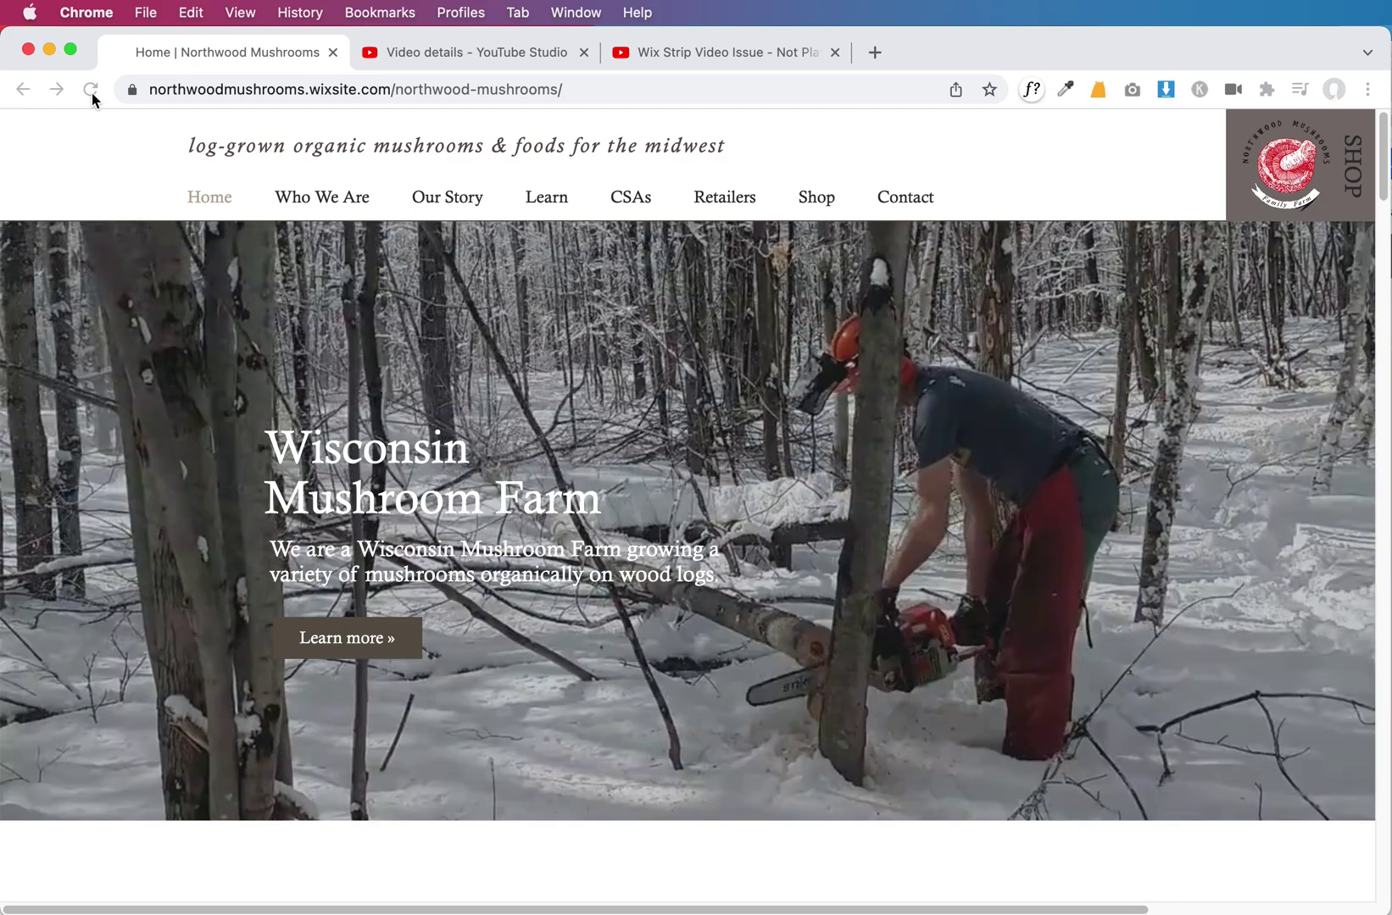
pyautogui.click(91, 94)
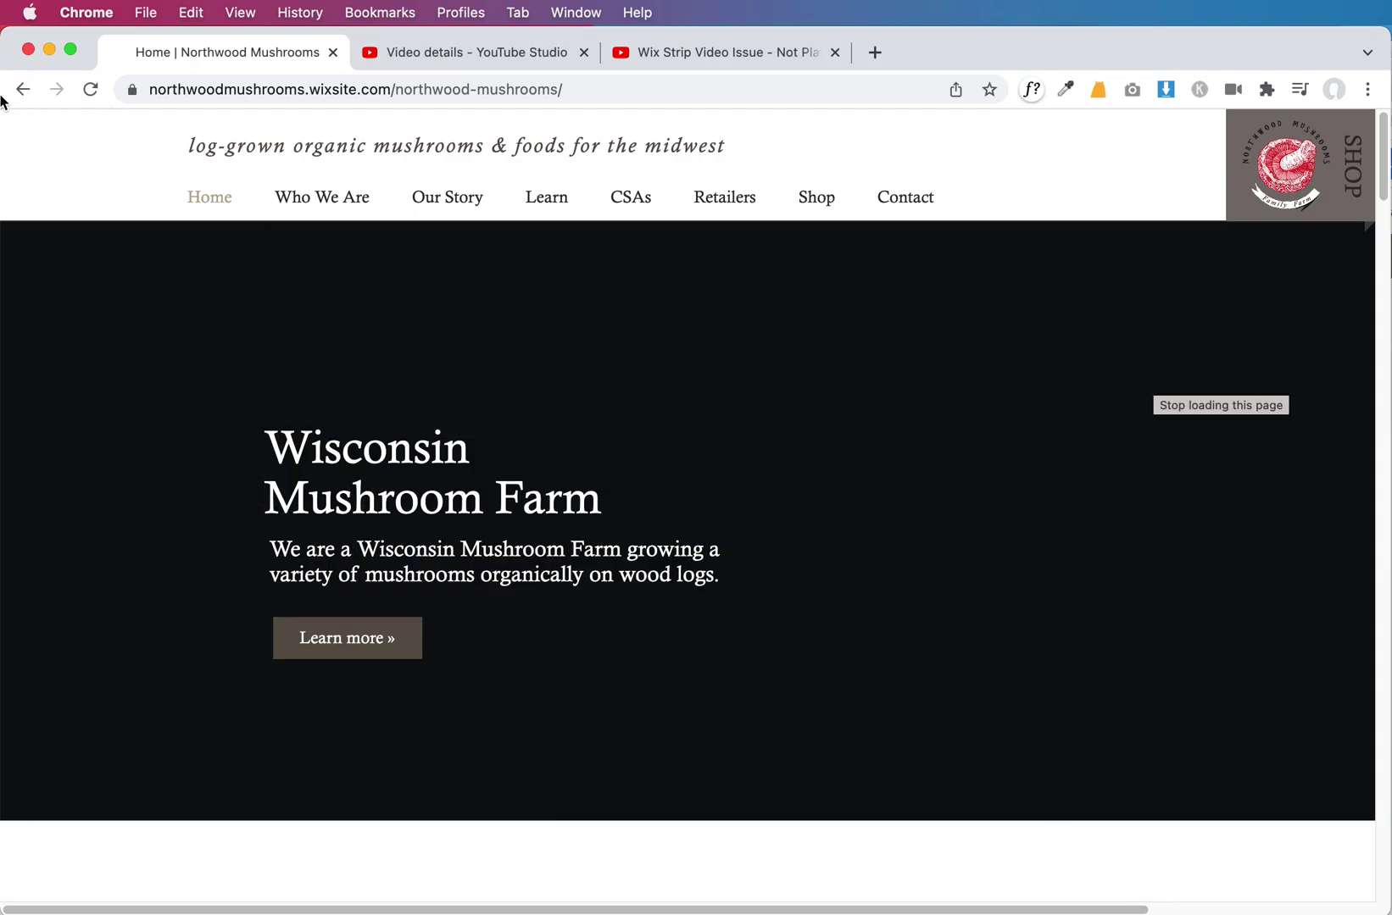
# Reopen System Preferences to untick Reduce motion, then reload the homepage to restart the video.
pyautogui.click(66, 11)
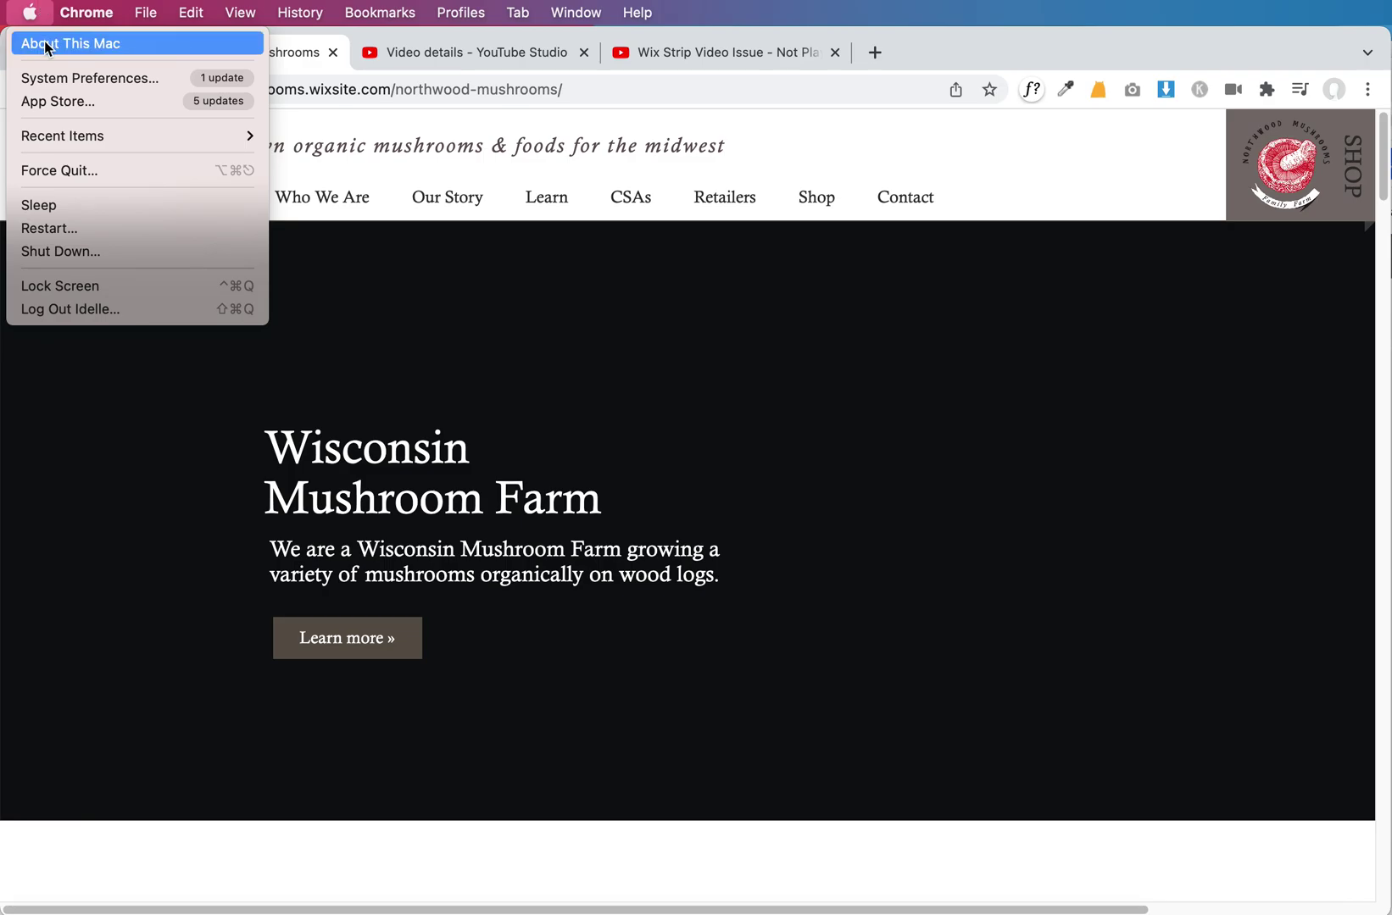
pyautogui.click(43, 77)
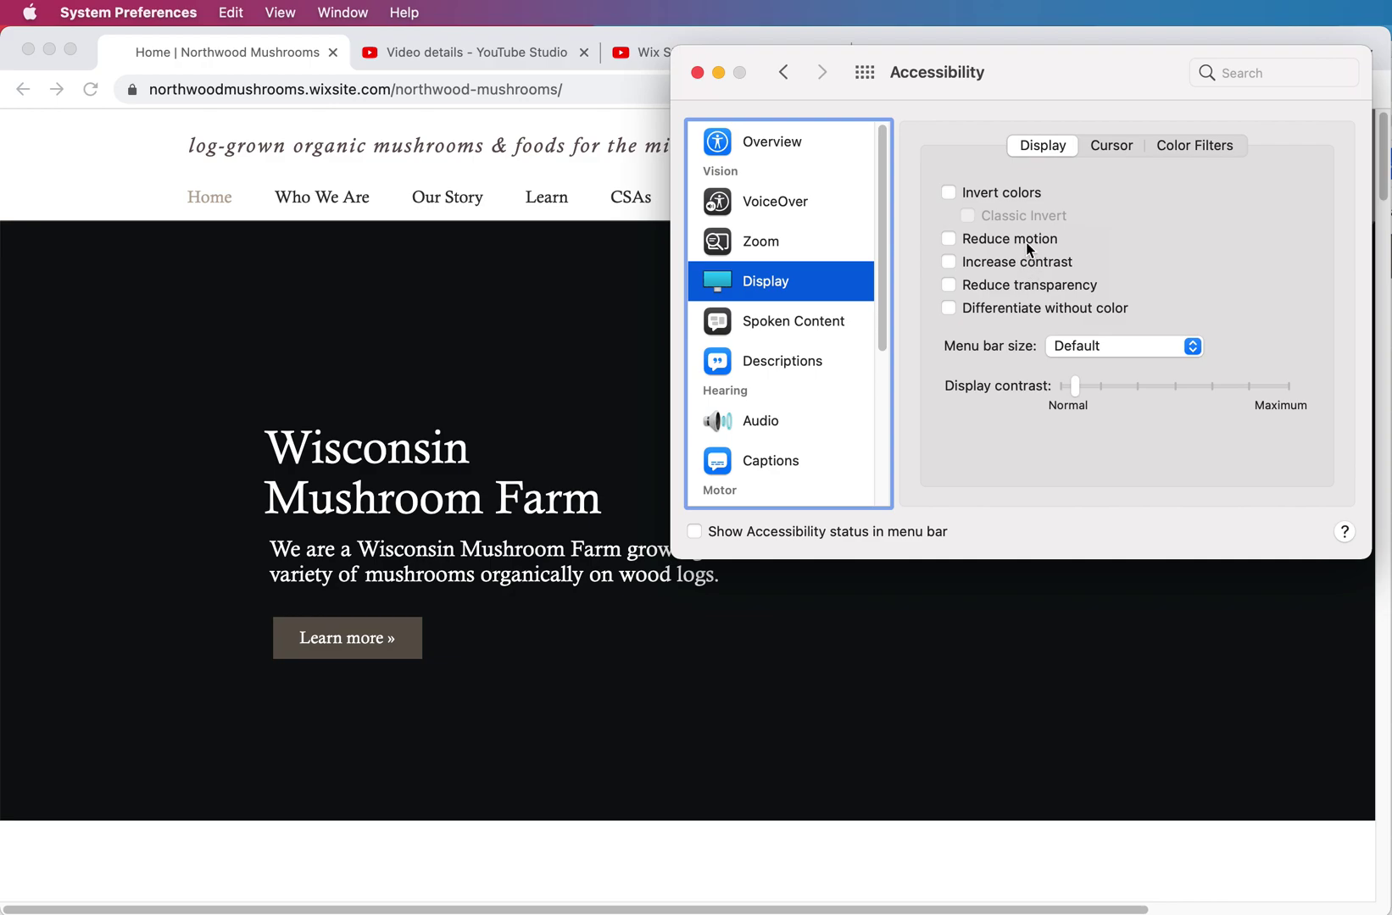
pyautogui.click(510, 283)
pyautogui.click(92, 89)
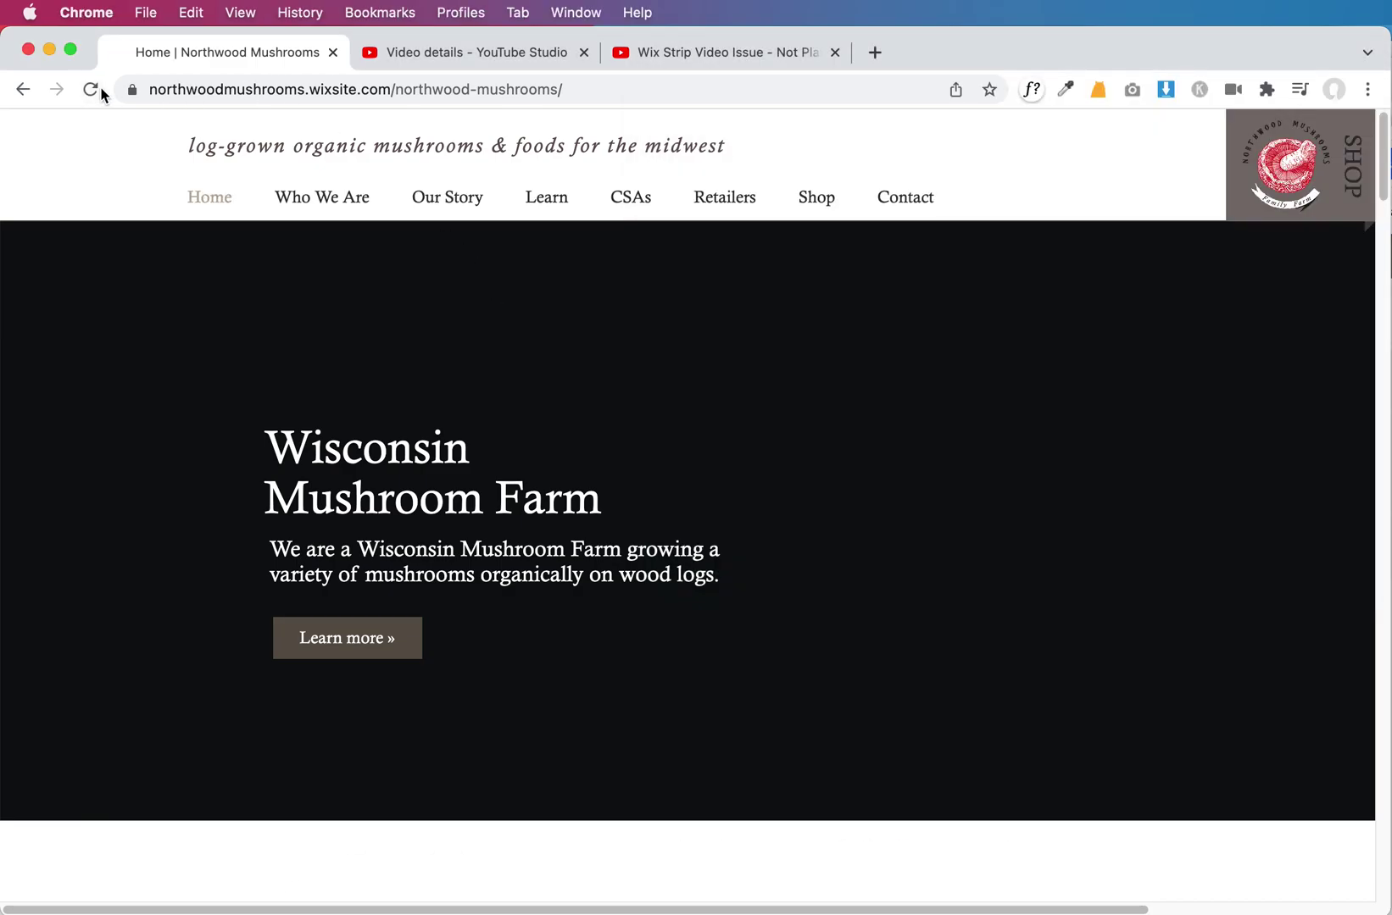